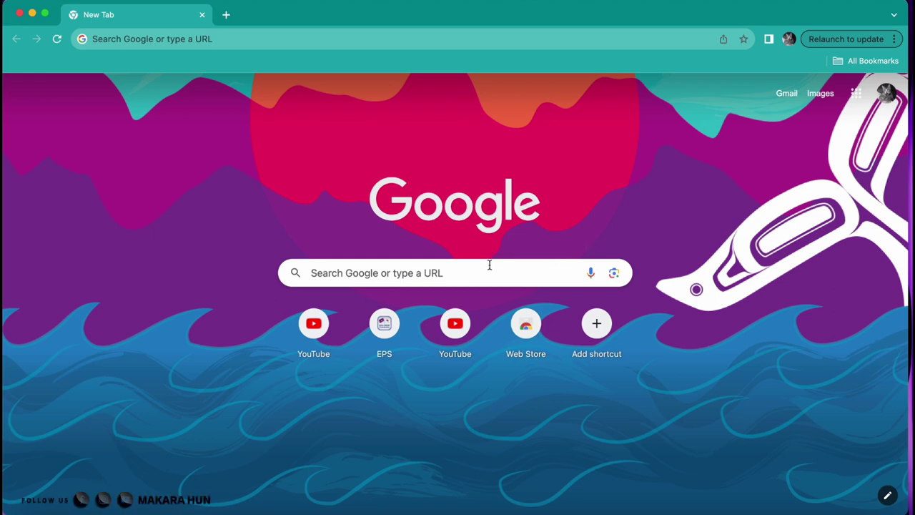
- Rerun the recent Google search for eps, peek at the Korean EPS homepage, and return to the results
click(483, 269)
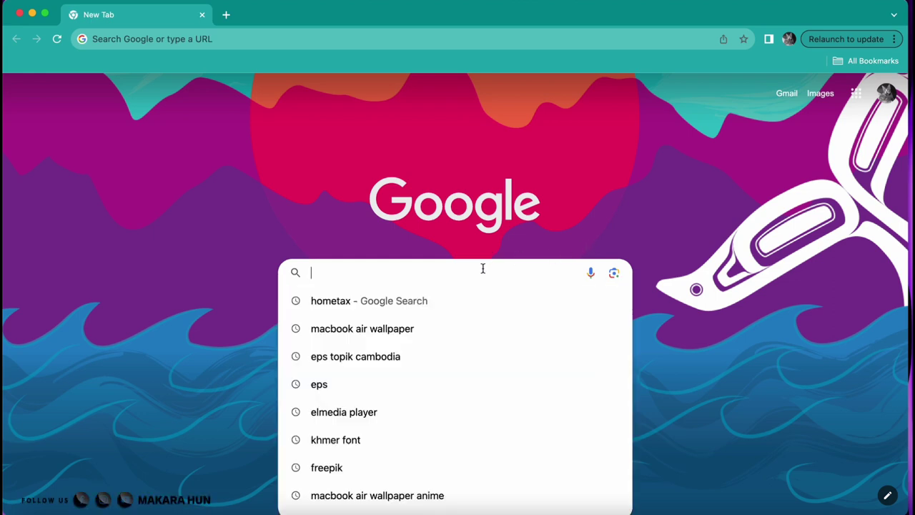
click(406, 382)
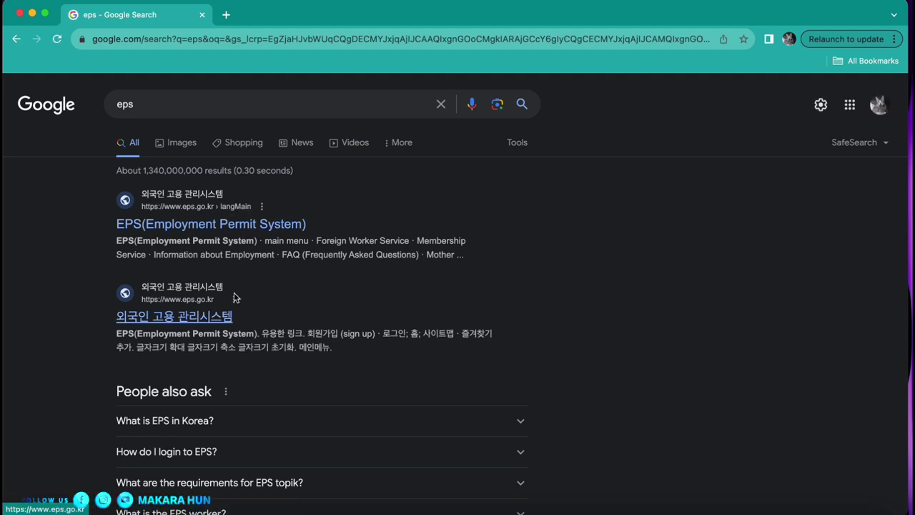
click(179, 304)
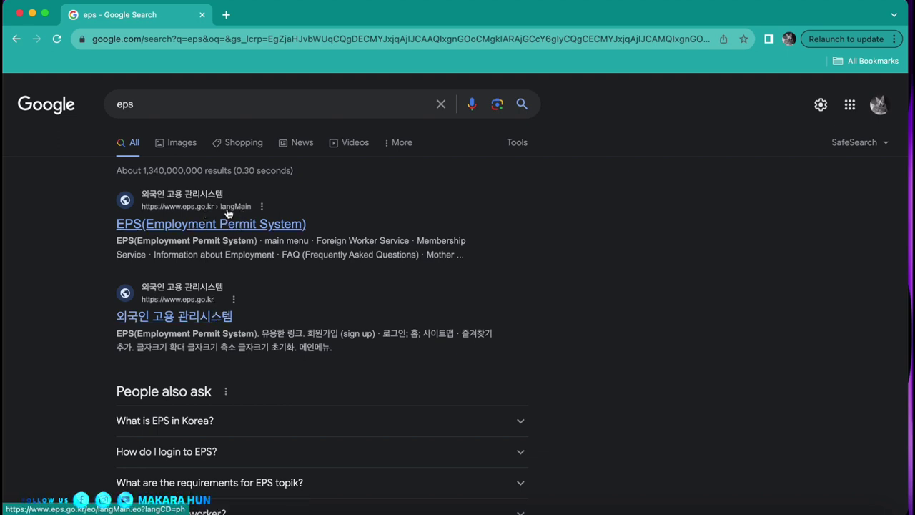
click(186, 288)
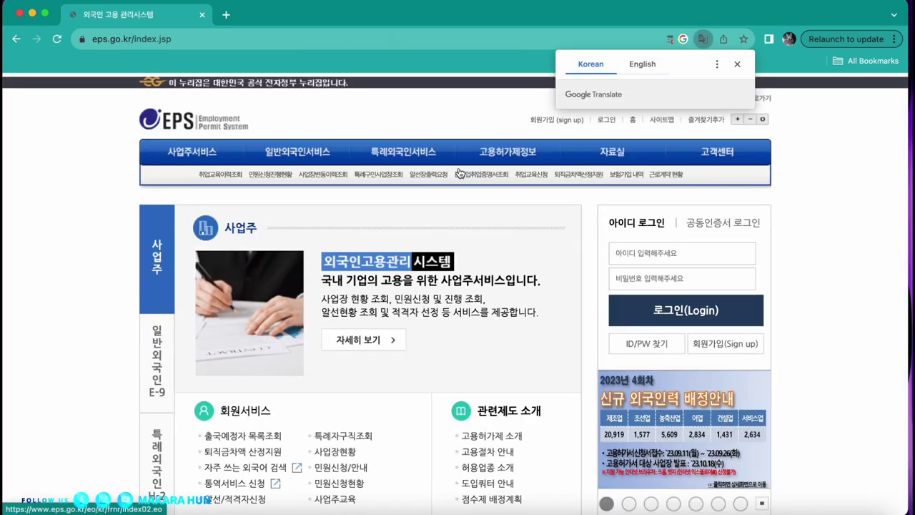
click(17, 41)
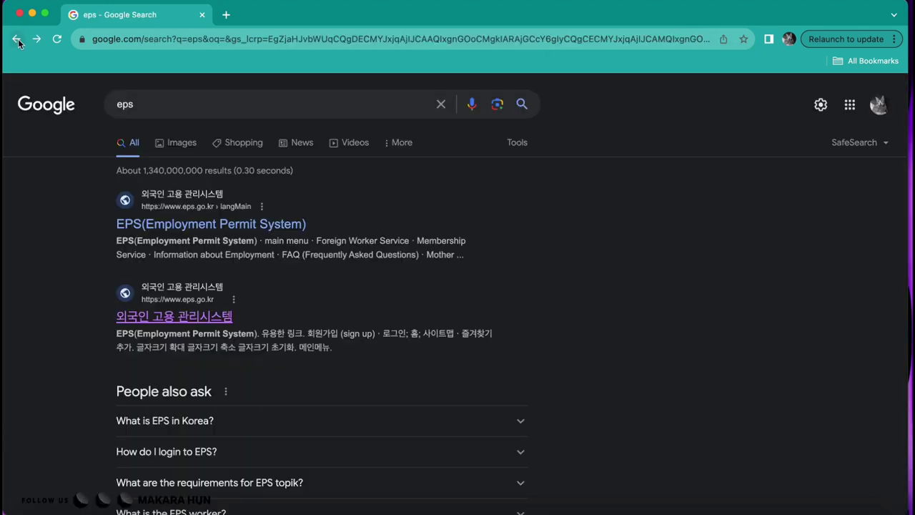
- Open the English EPS main page from the search results
click(229, 227)
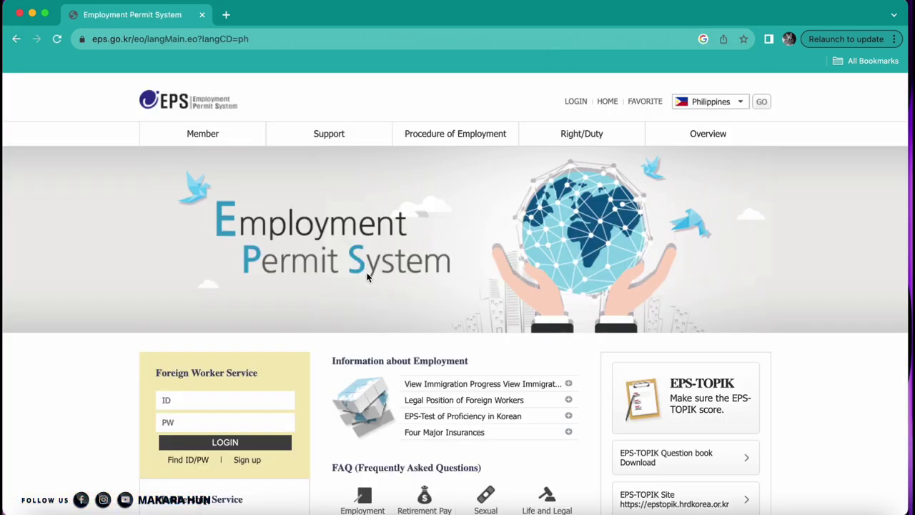
click(250, 399)
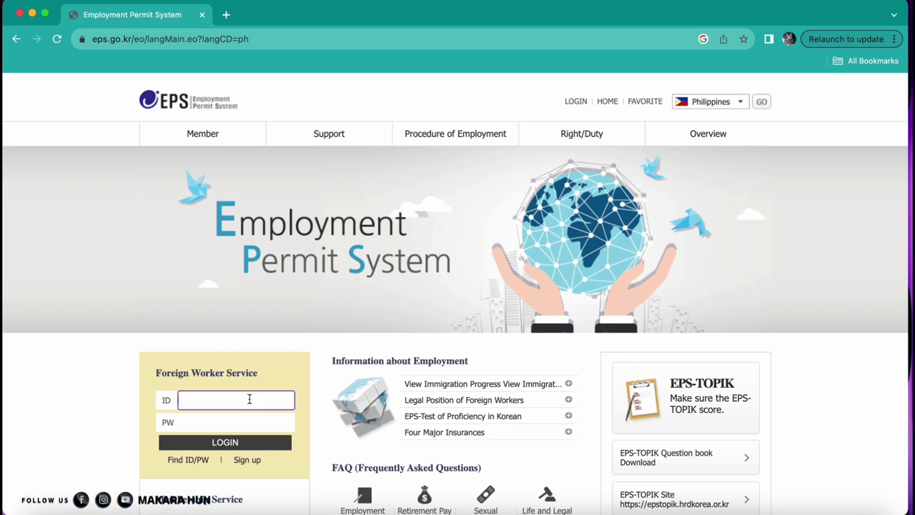
scroll(250, 399, down, 3)
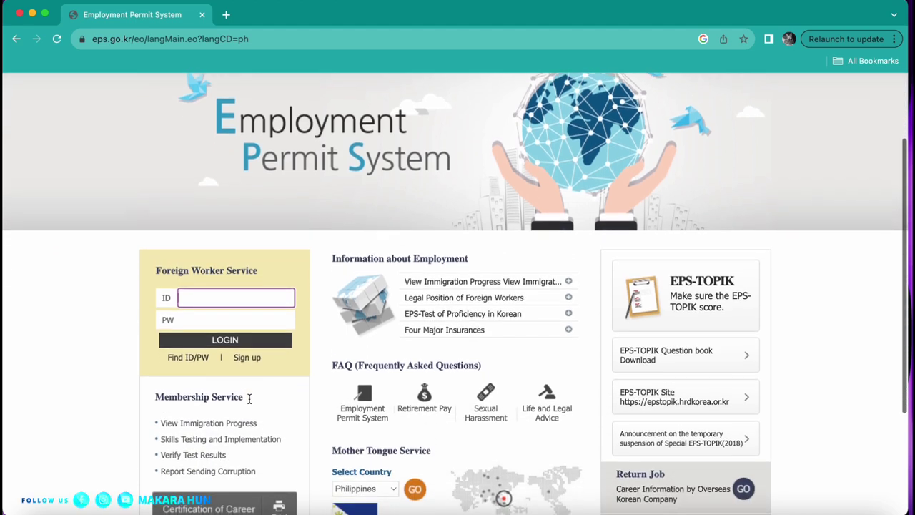
- Switch the site to the Cambodian-language version via the Select Country list
click(390, 493)
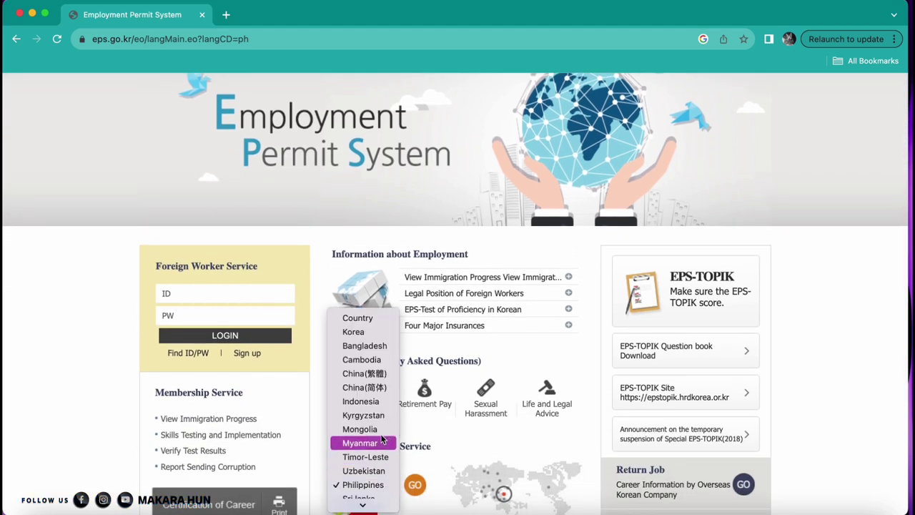
click(377, 360)
click(414, 485)
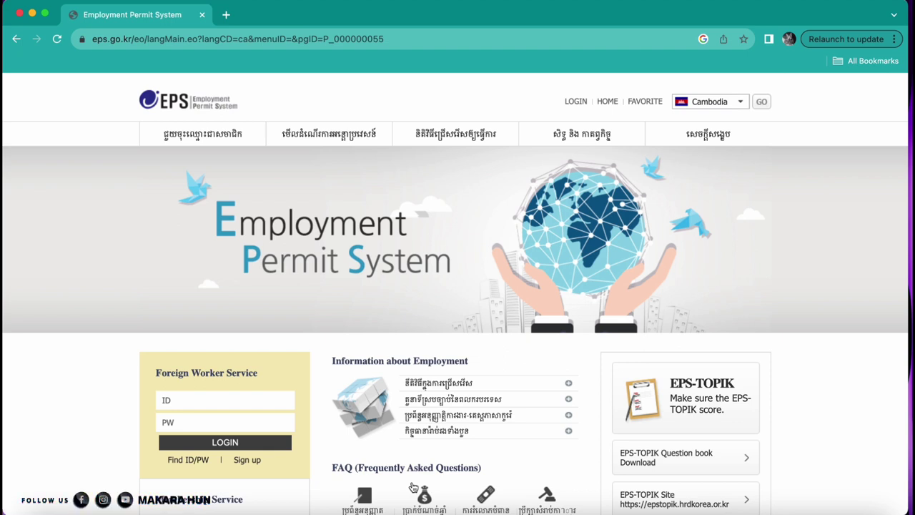
scroll(412, 487, down, 2)
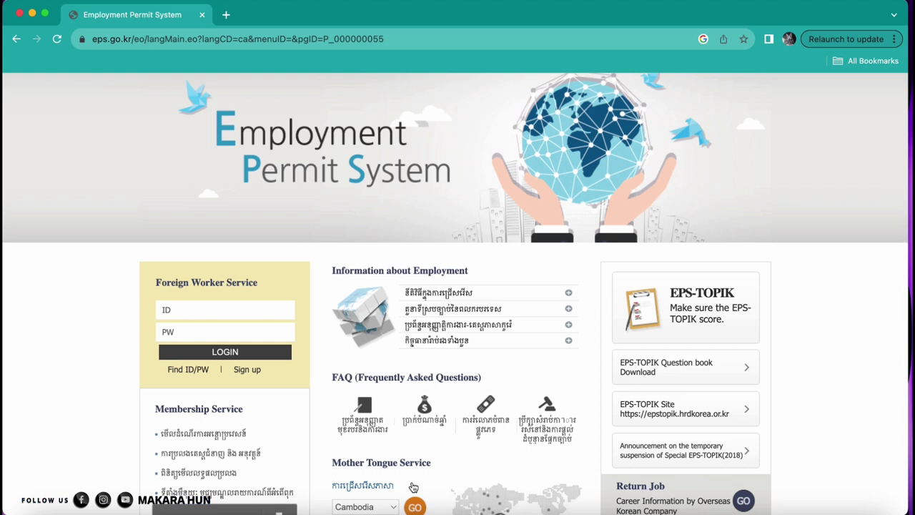
scroll(413, 487, down, 1)
scroll(412, 487, up, 1)
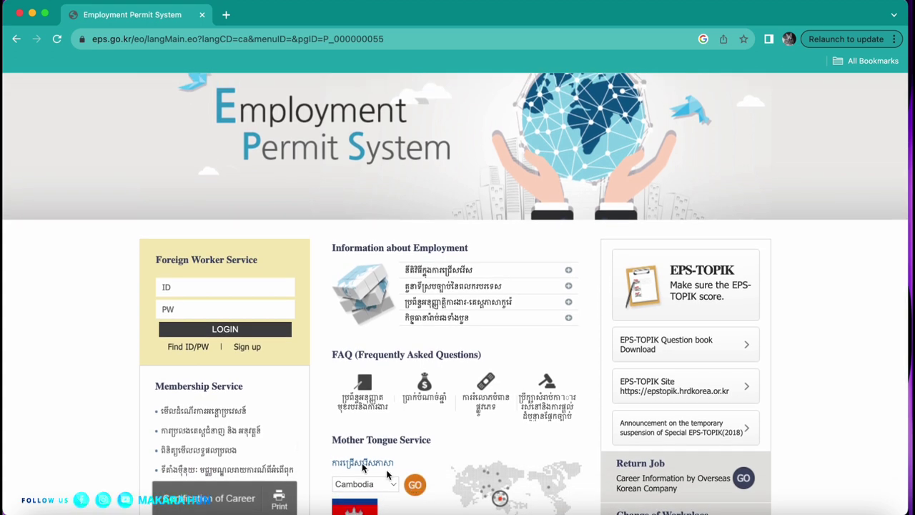
click(224, 287)
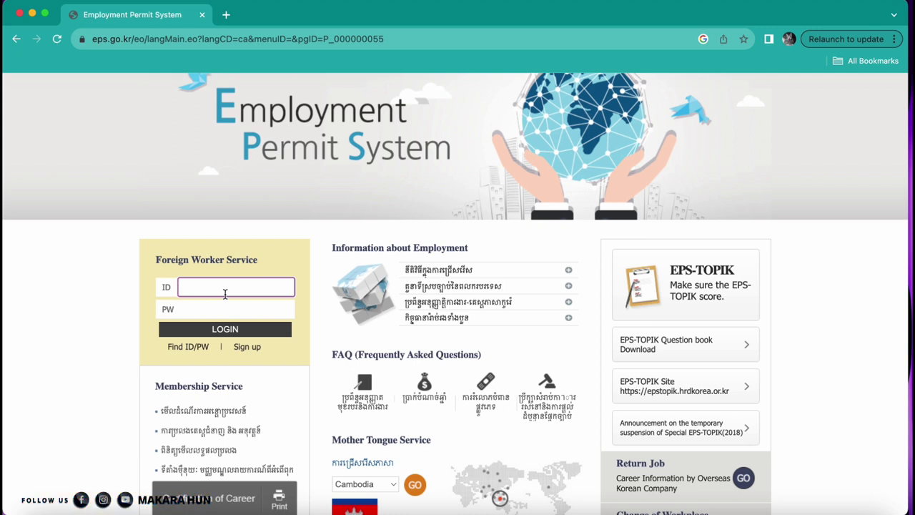
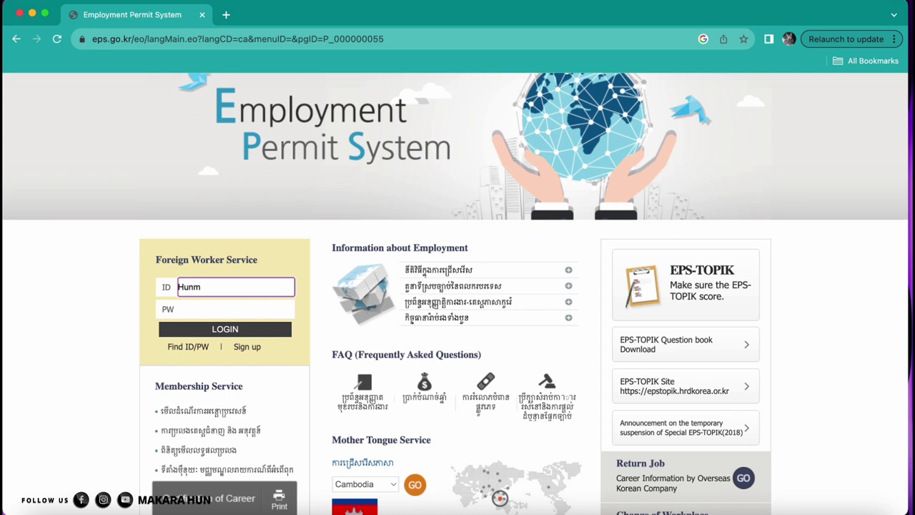
- Log in to the Foreign Worker Service with the worker's ID and account password
click(216, 306)
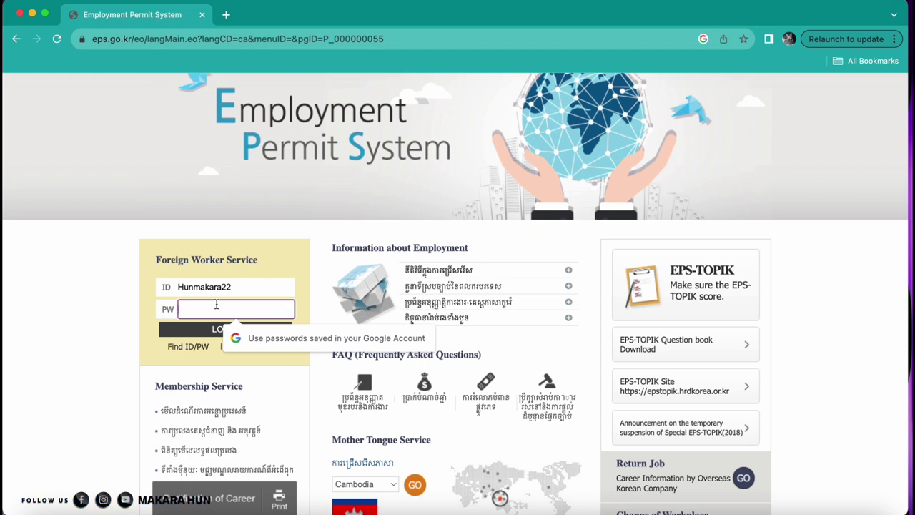
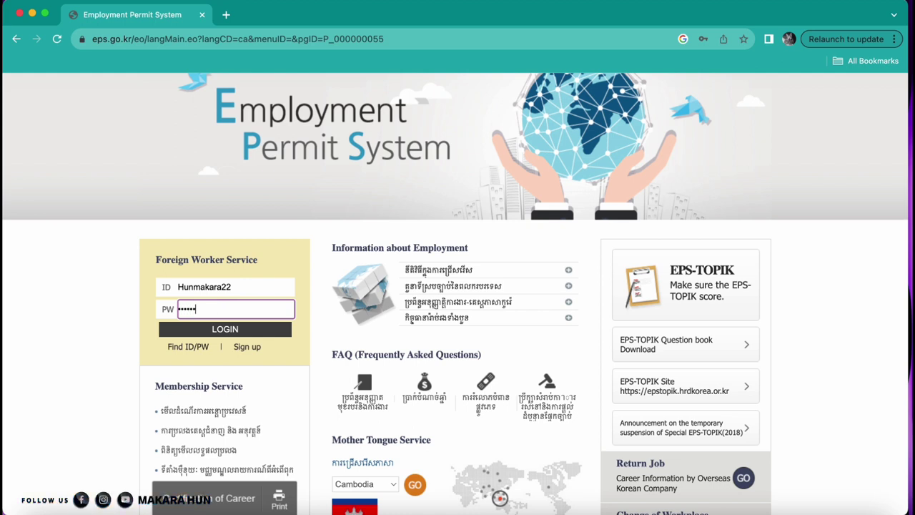
click(207, 330)
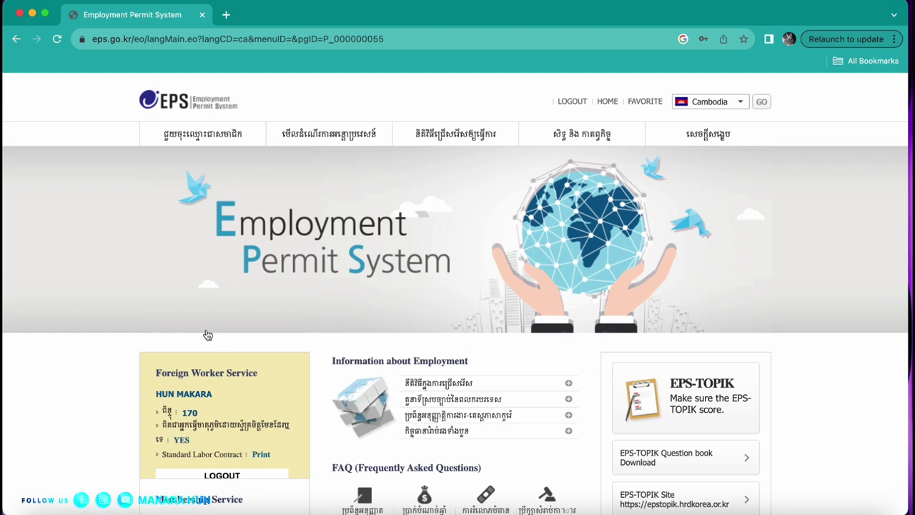
scroll(207, 335, down, 3)
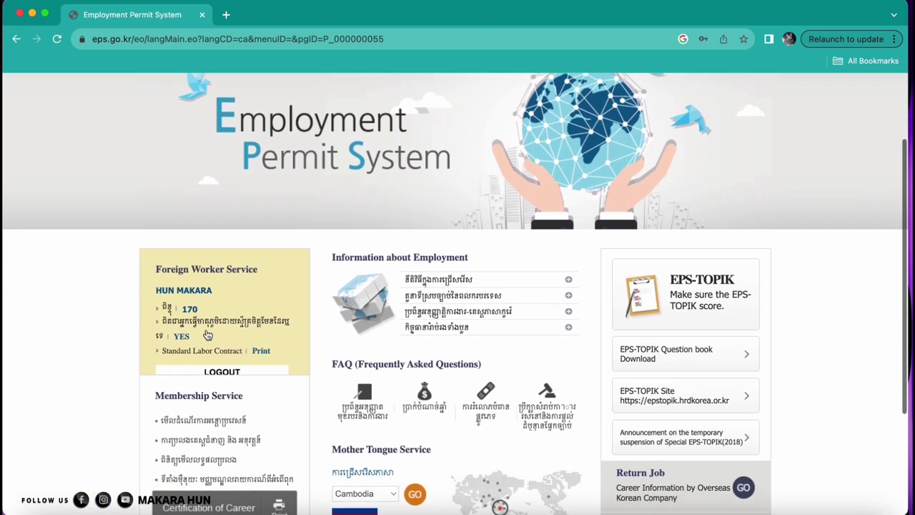
scroll(207, 335, down, 2)
scroll(207, 335, down, 1)
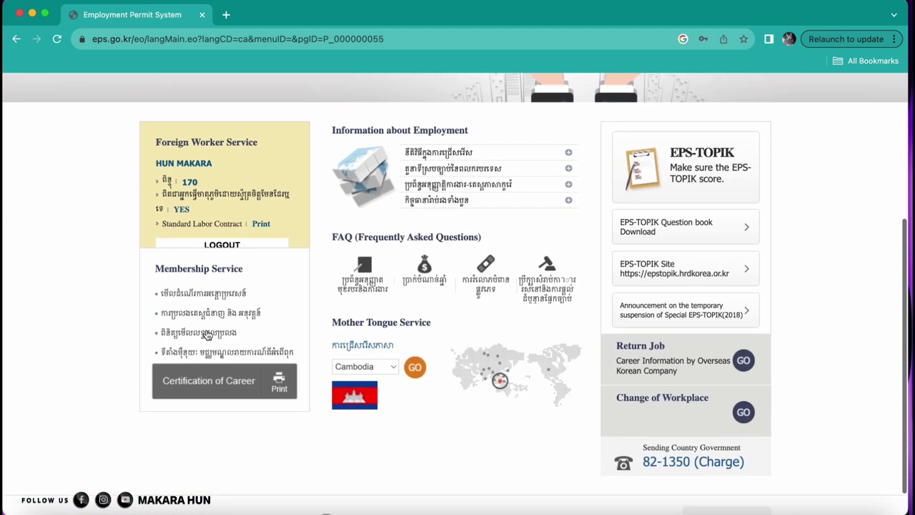
scroll(208, 335, up, 1)
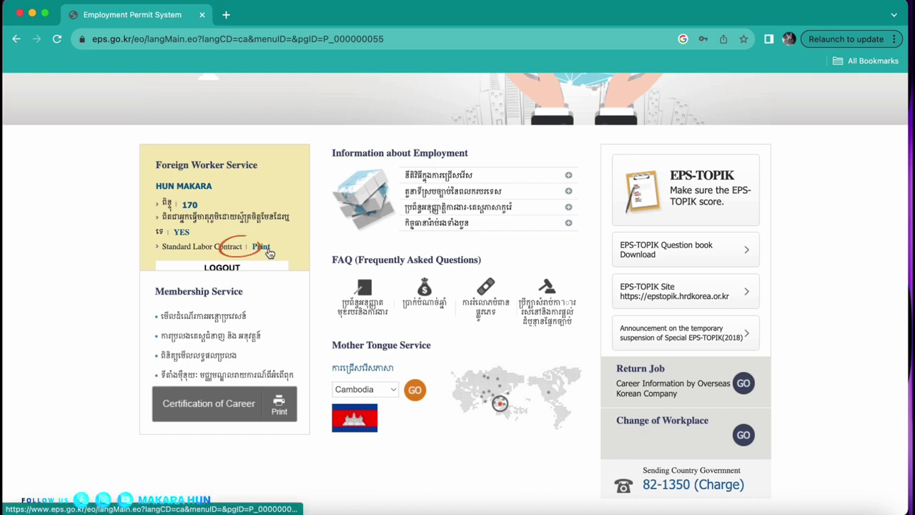
click(262, 247)
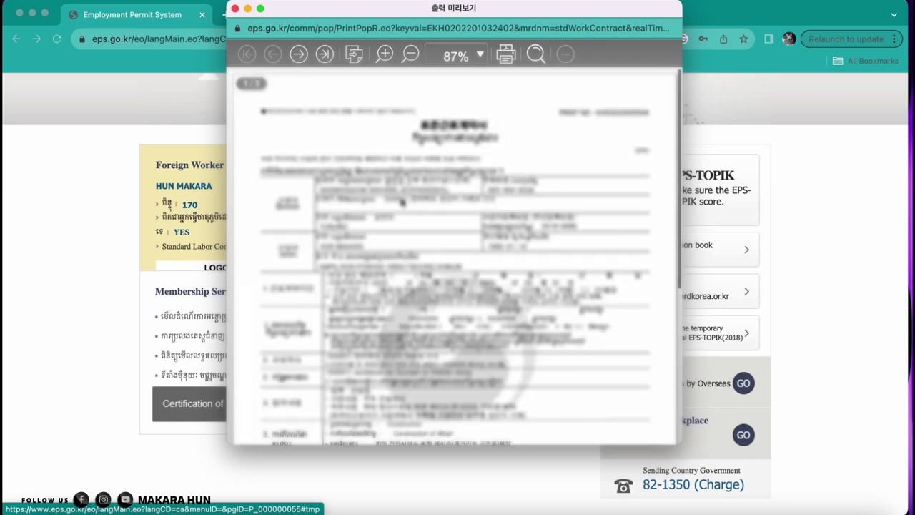
scroll(402, 200, down, 10)
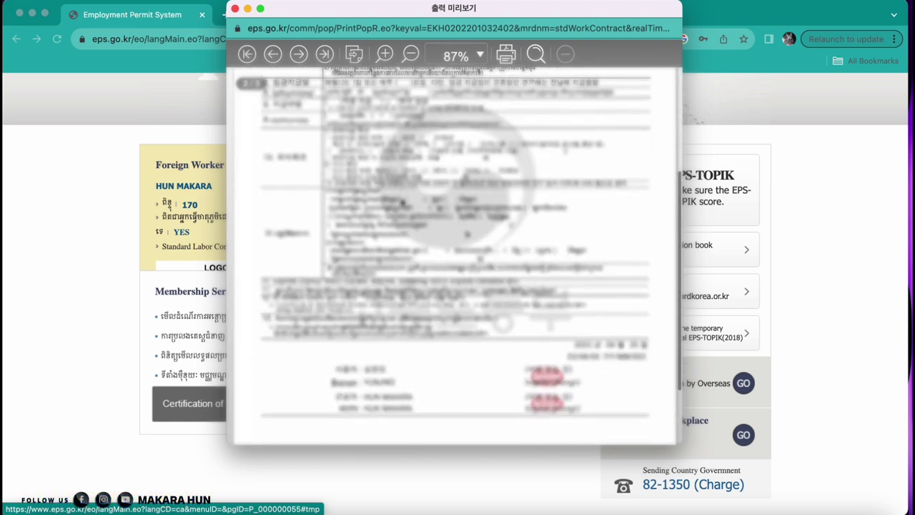
scroll(467, 146, down, 5)
scroll(468, 145, down, 5)
scroll(402, 203, up, 15)
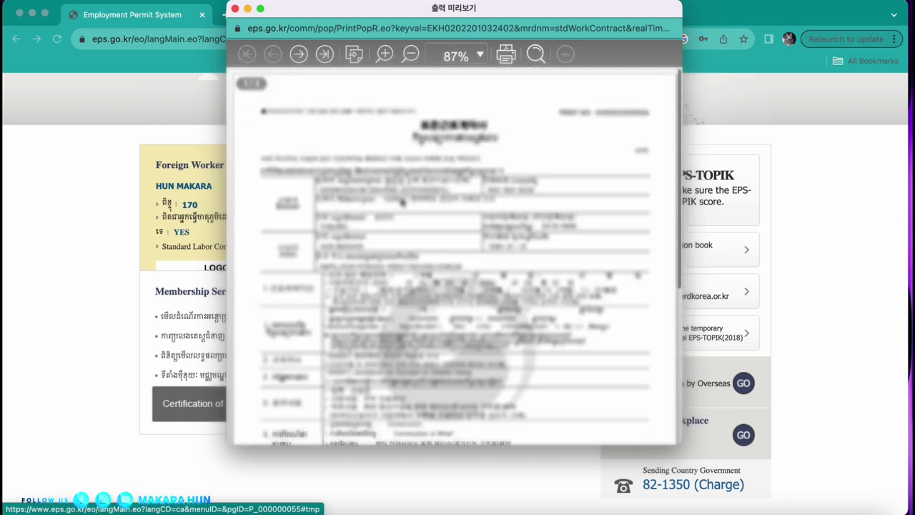
scroll(462, 231, down, 2)
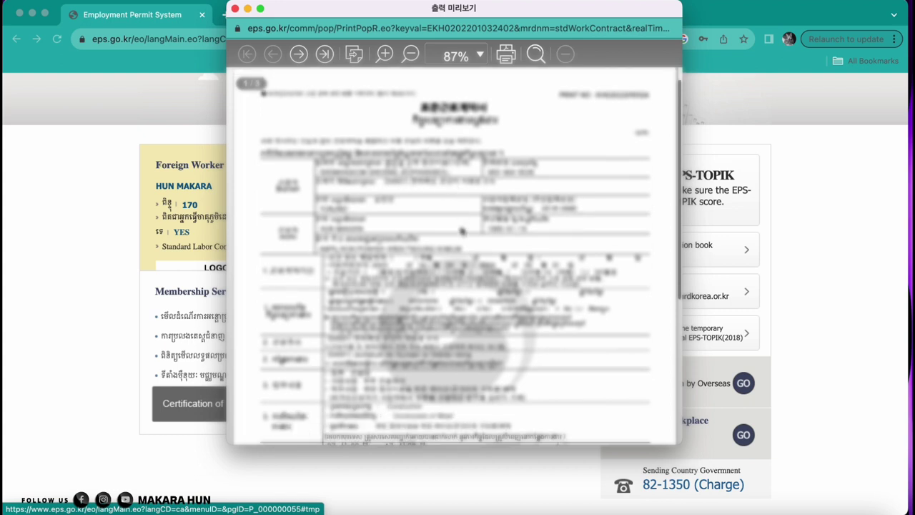
scroll(461, 232, down, 2)
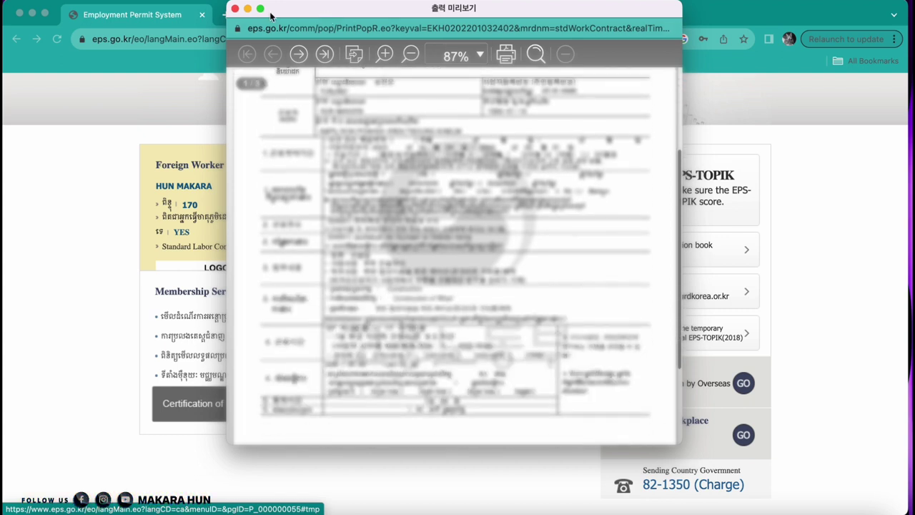
- Show the Standard Labor Contract full screen and read pages 1 to 3, ending at accommodation details
click(261, 9)
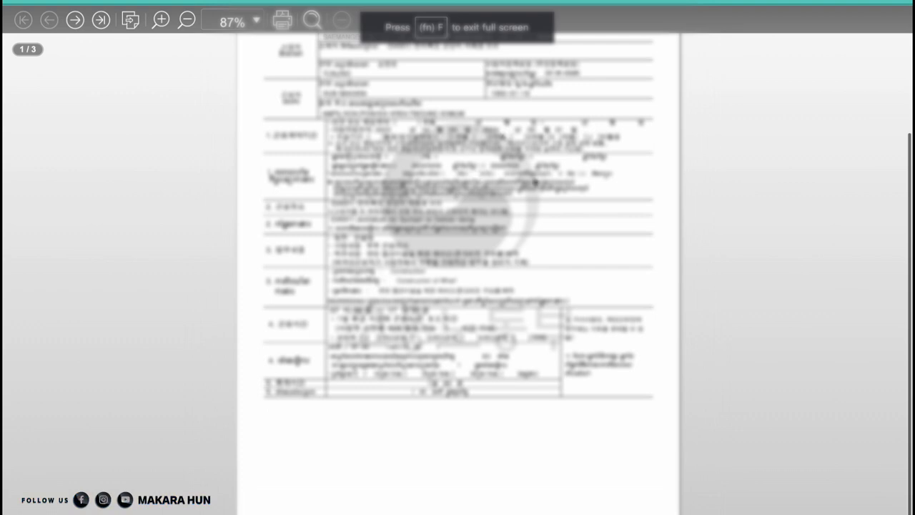
scroll(534, 184, up, 3)
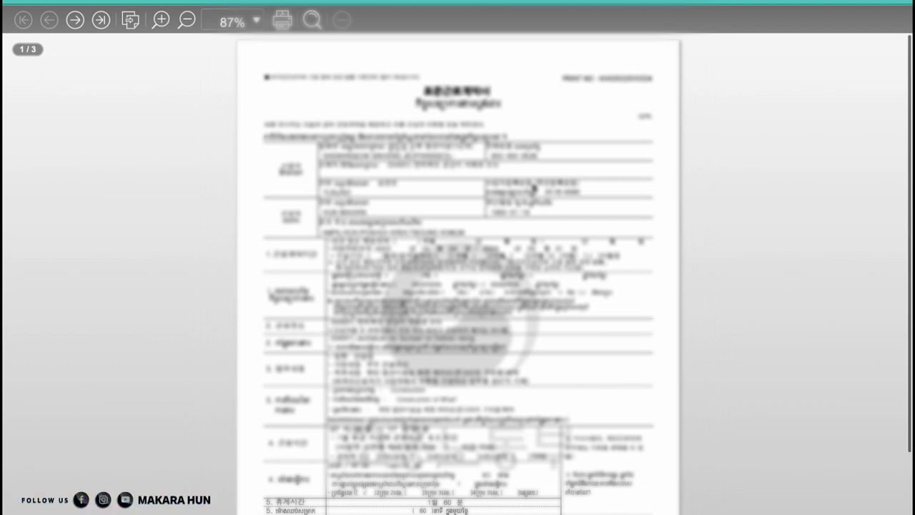
scroll(548, 107, down, 10)
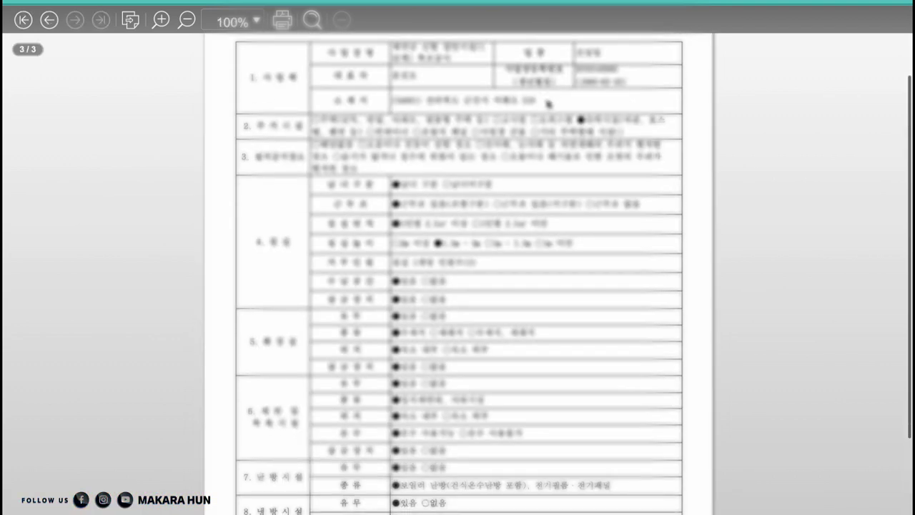
key(Home)
scroll(548, 104, down, 3)
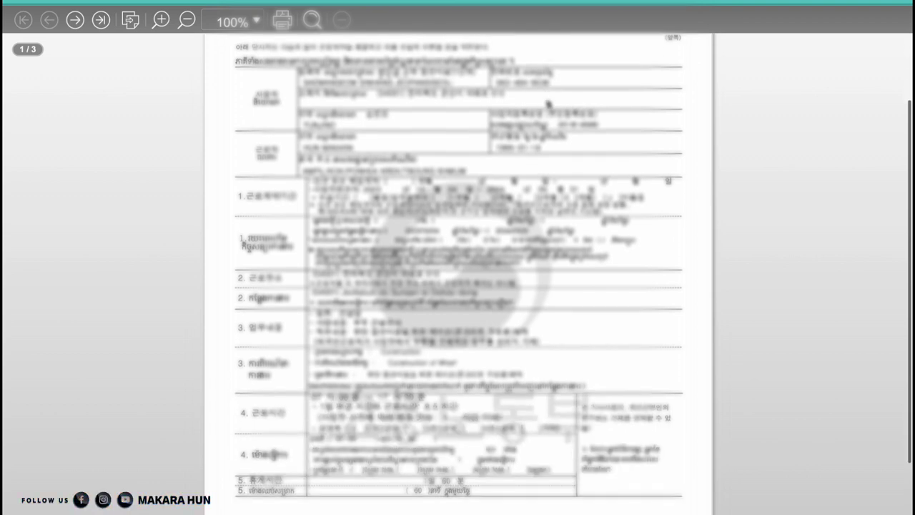
scroll(548, 104, down, 4)
scroll(548, 104, down, 12)
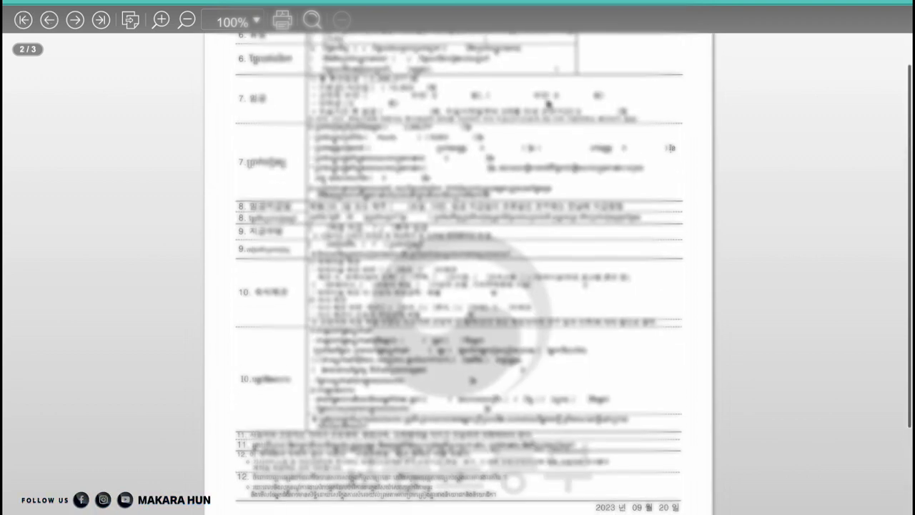
key(Home)
scroll(548, 104, down, 5)
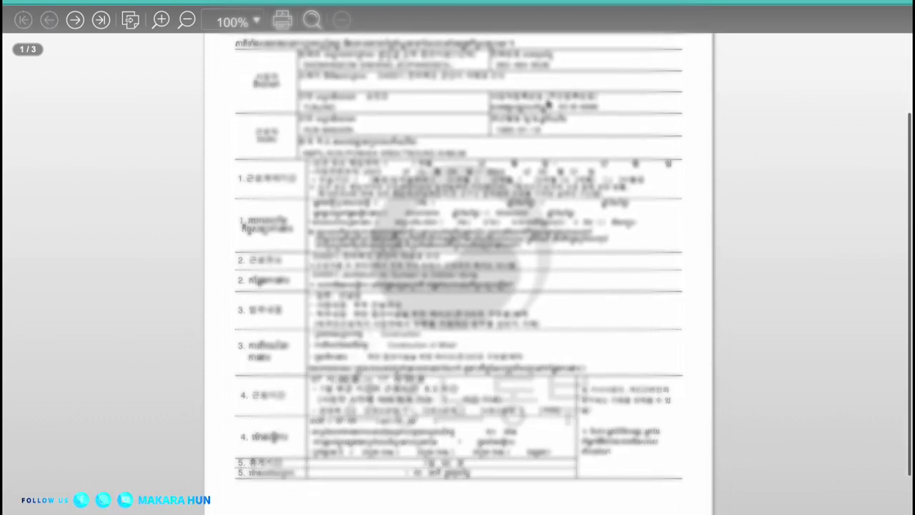
scroll(548, 104, down, 2)
scroll(548, 104, down, 5)
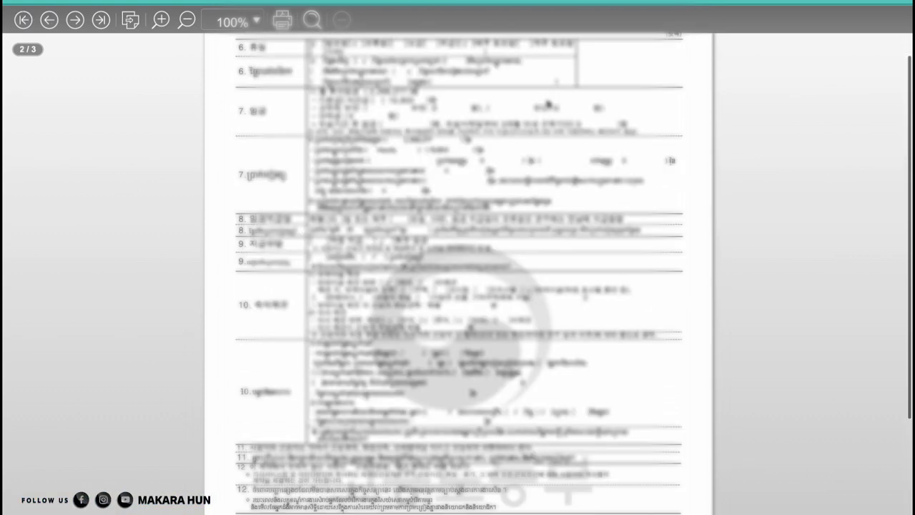
scroll(548, 105, down, 2)
scroll(548, 105, down, 6)
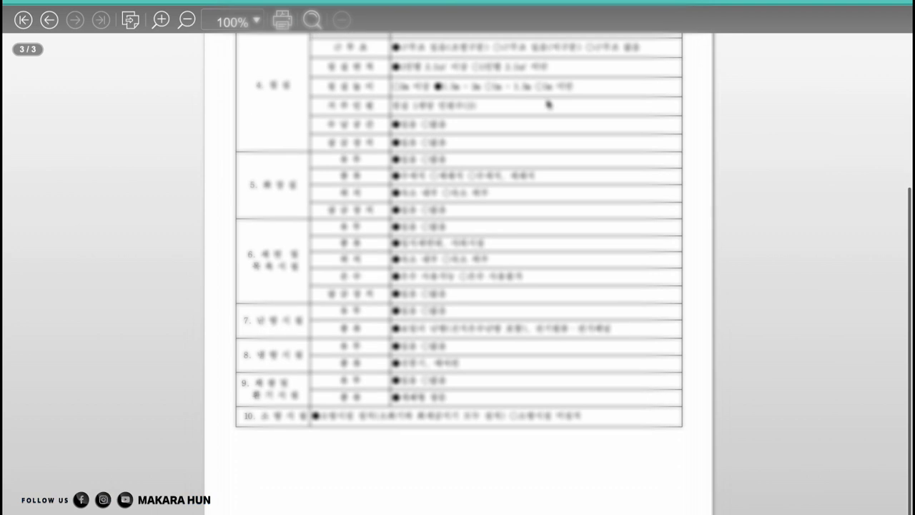
mouse_move(457, 1)
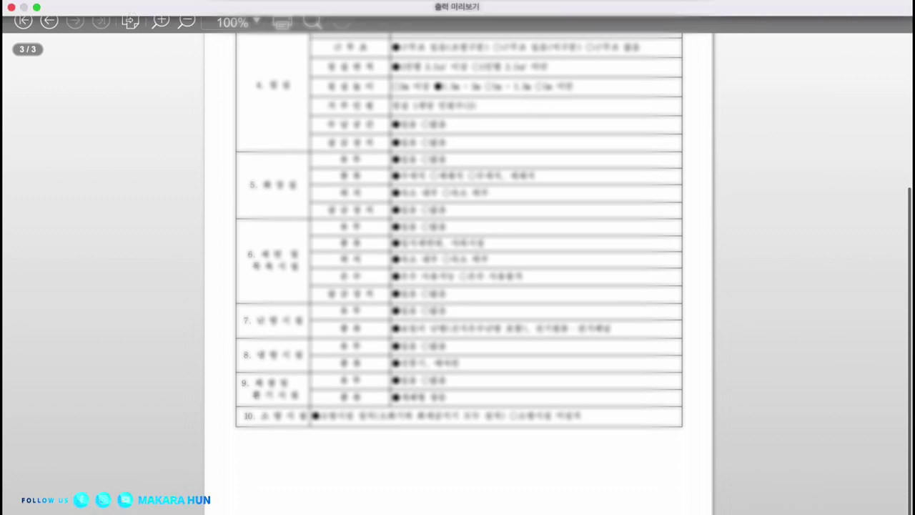
- Exit the preview and review the employment progress status table for application 1's hiring stages
click(37, 9)
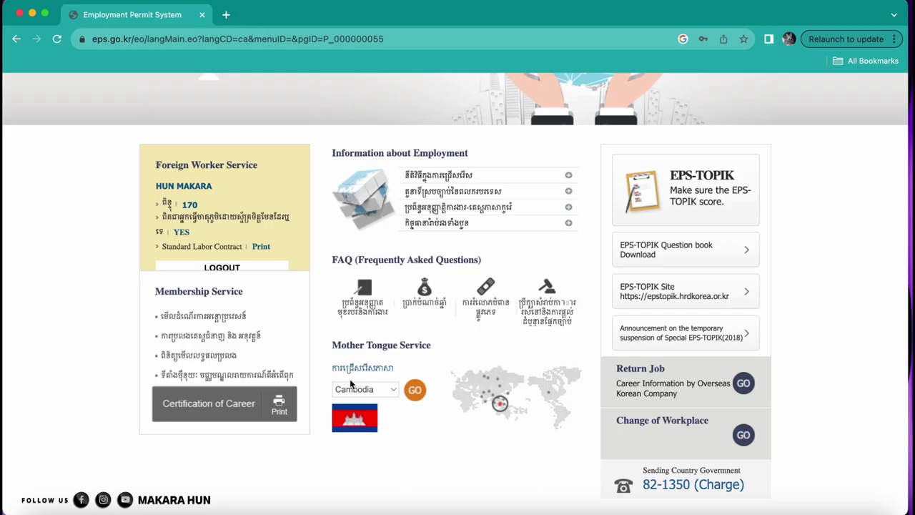
click(176, 316)
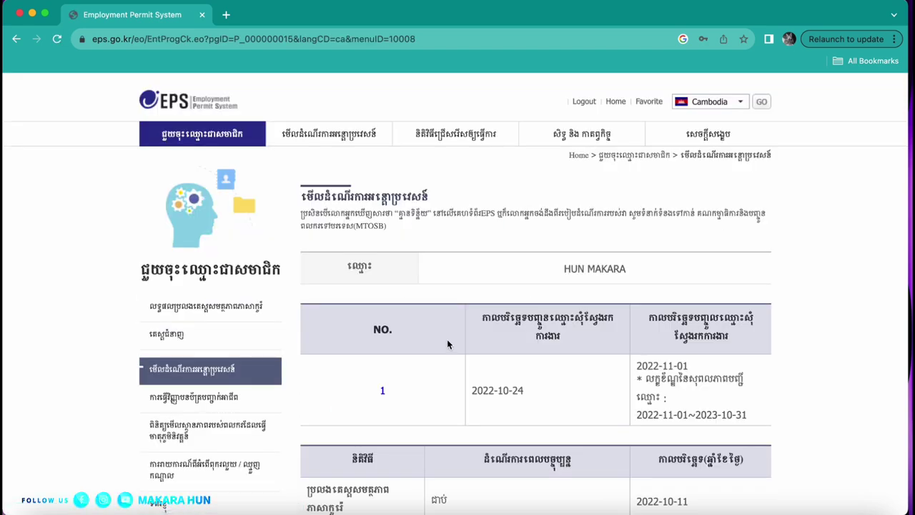
scroll(448, 343, down, 2)
scroll(447, 344, down, 2)
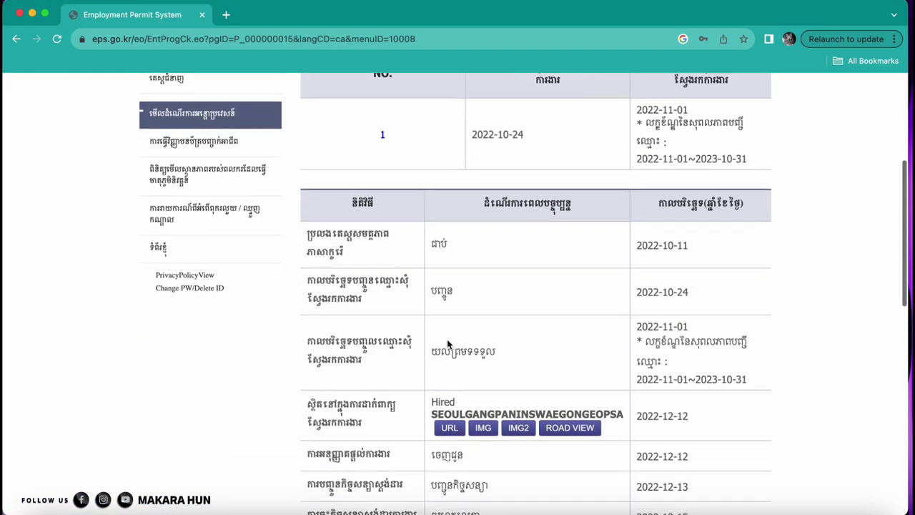
scroll(448, 344, down, 5)
scroll(448, 344, up, 5)
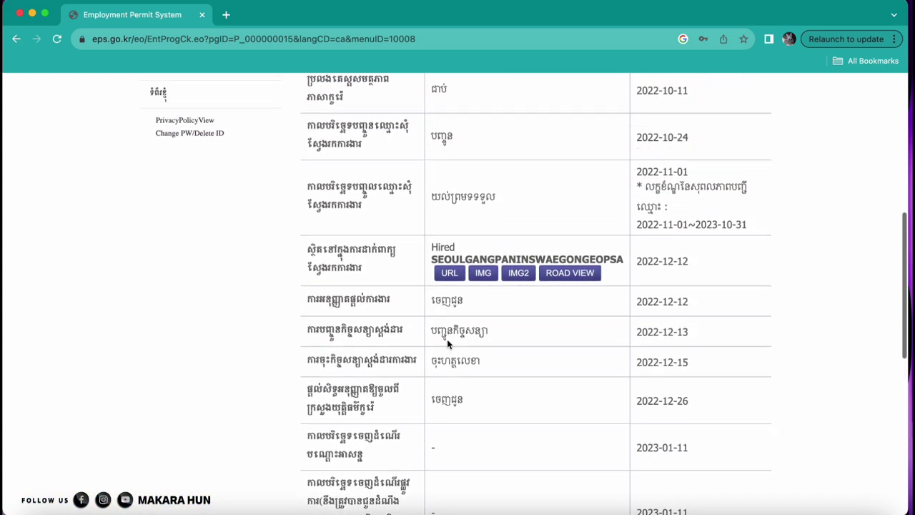
scroll(447, 344, up, 1)
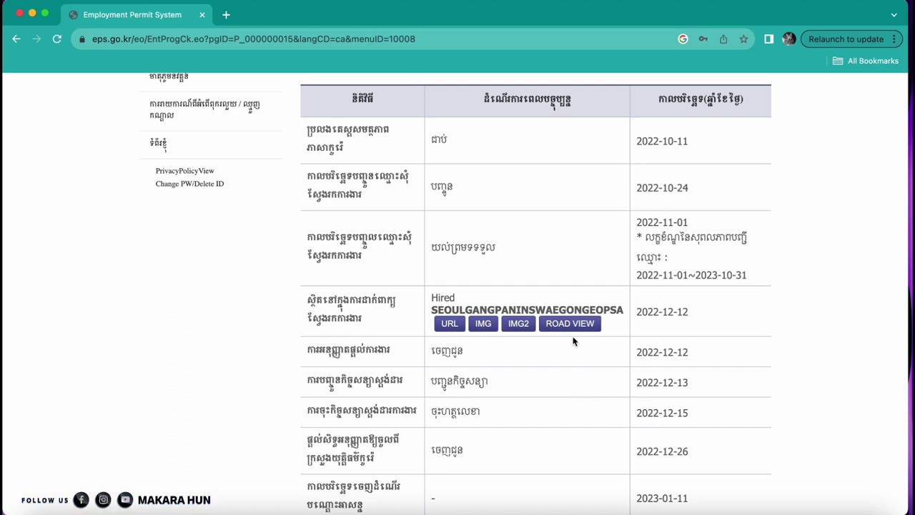
scroll(468, 190, up, 3)
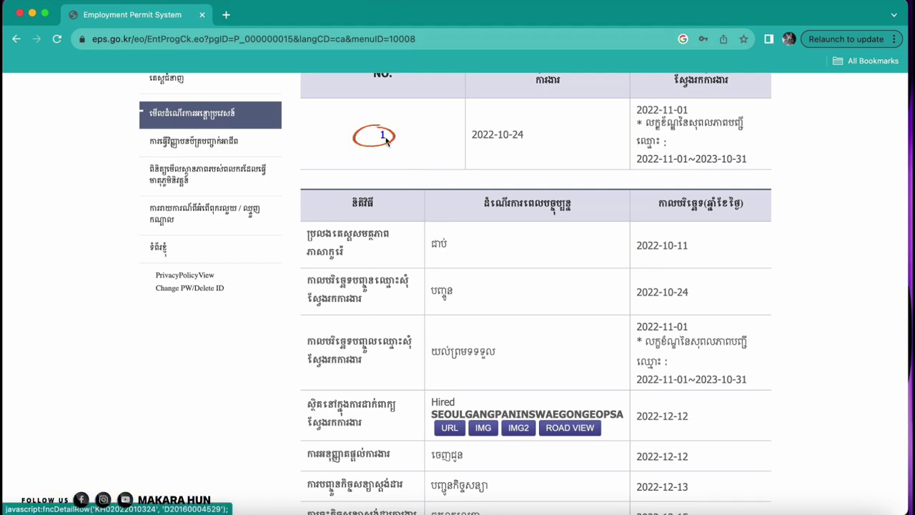
click(384, 138)
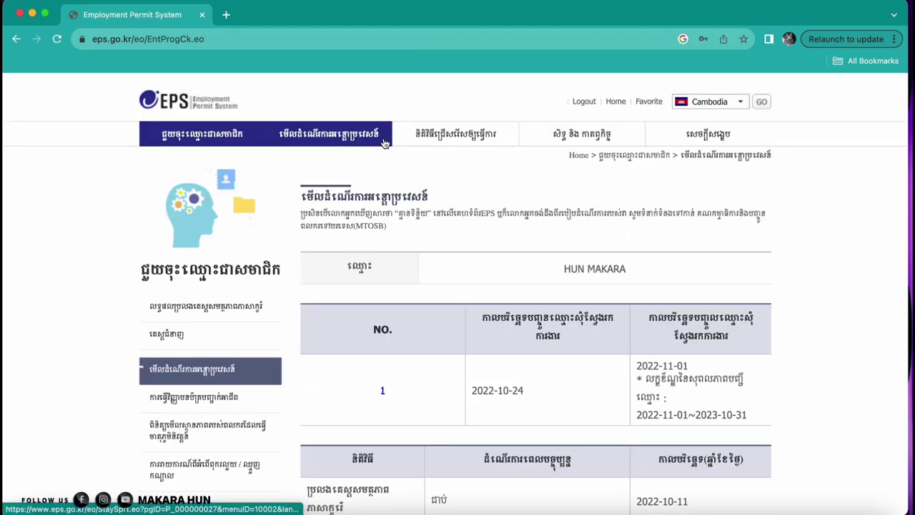
scroll(384, 143, down, 5)
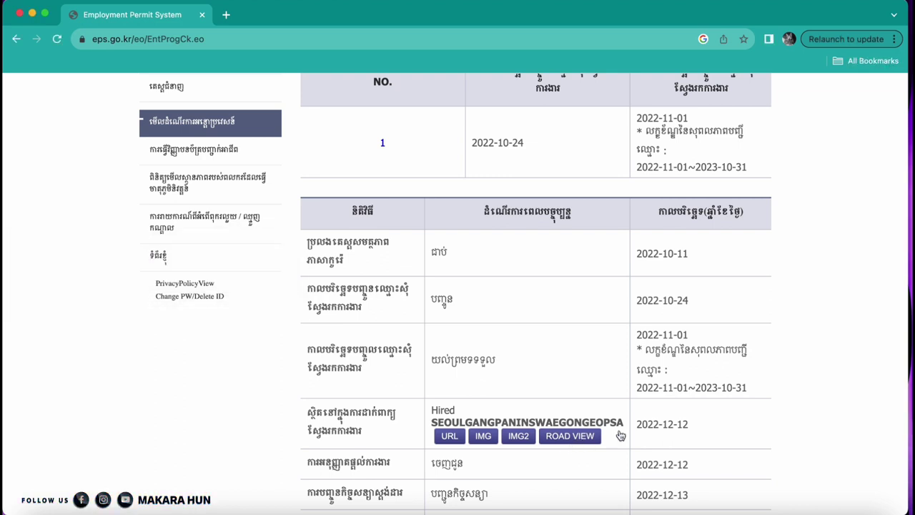
- Open the Hired row's workplace facility photos and scroll down to the factory interior shot
click(495, 439)
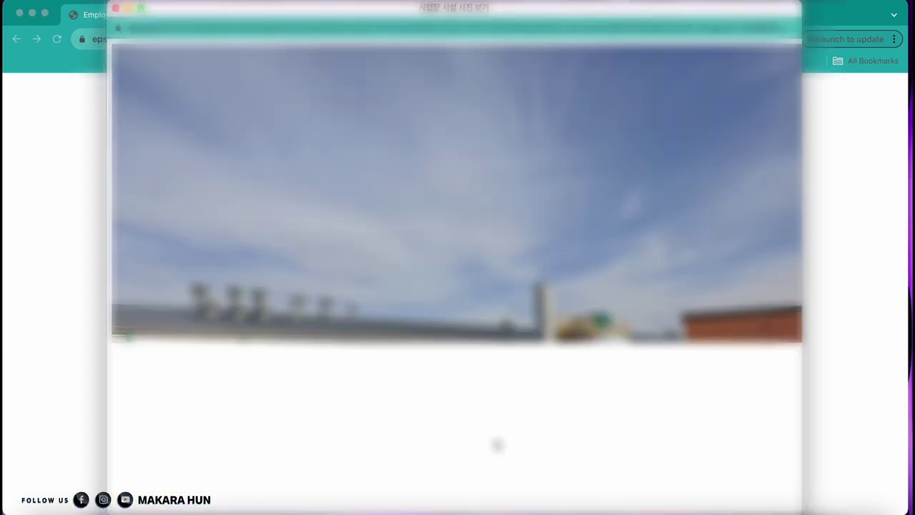
scroll(498, 445, down, 5)
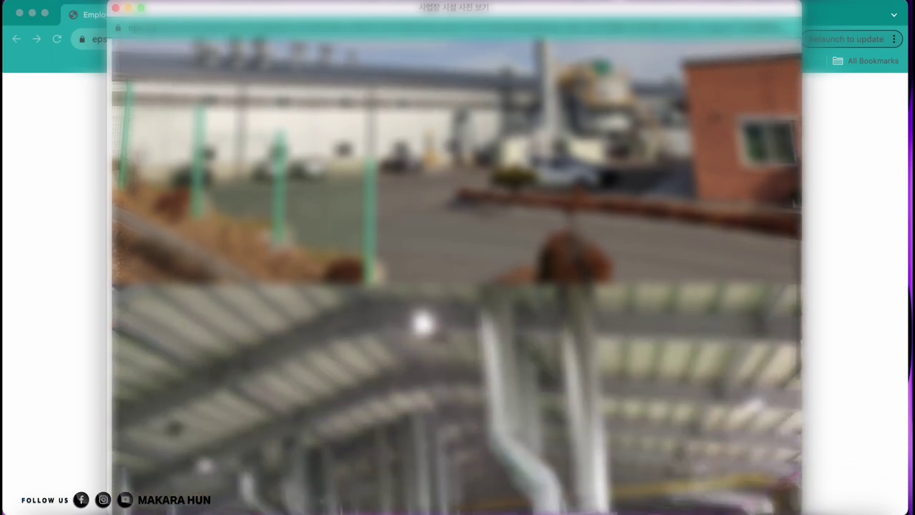
scroll(457, 274, down, 4)
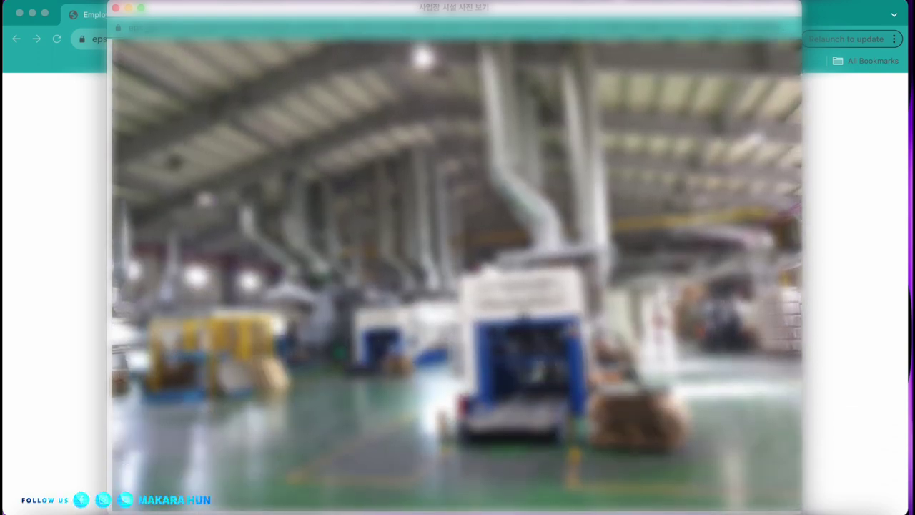
- Close the photo popup and scroll the progress table to the stages through 2022-12-26
click(115, 8)
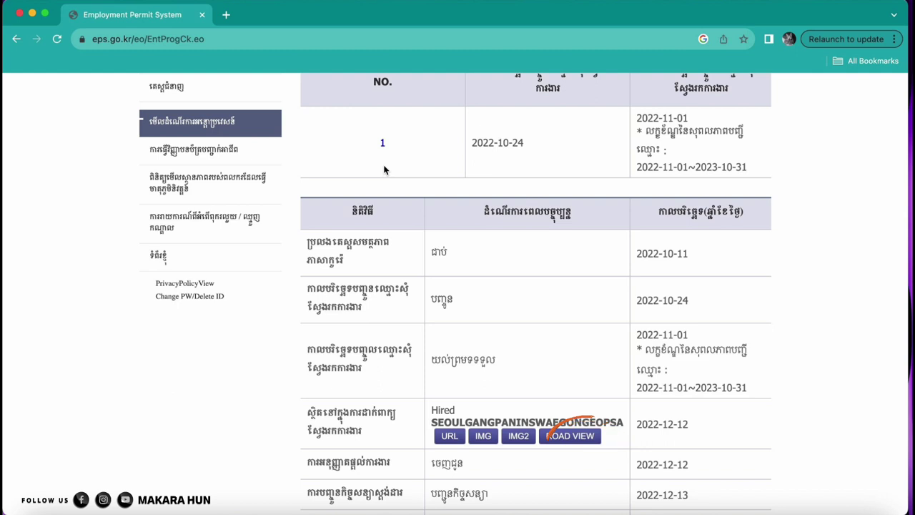
scroll(338, 194, down, 3)
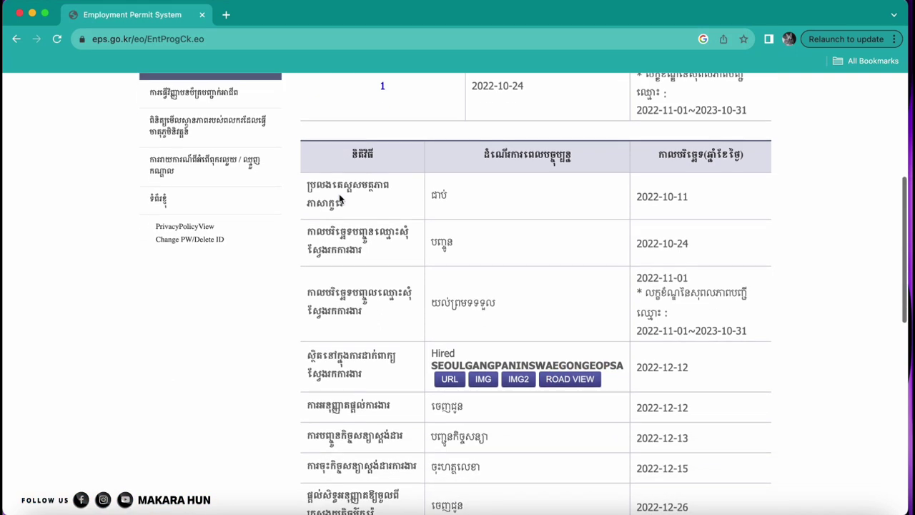